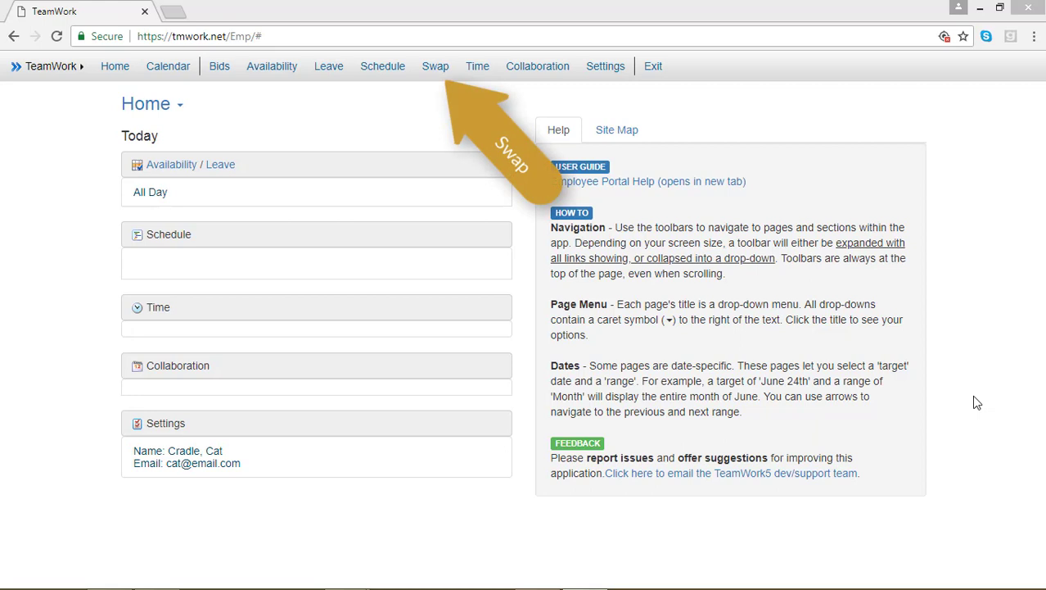
Open the My Schedule page by way of the SwapBoard and group the listed shifts by Location.
{"action": "left_click", "coordinate": [434, 66]}
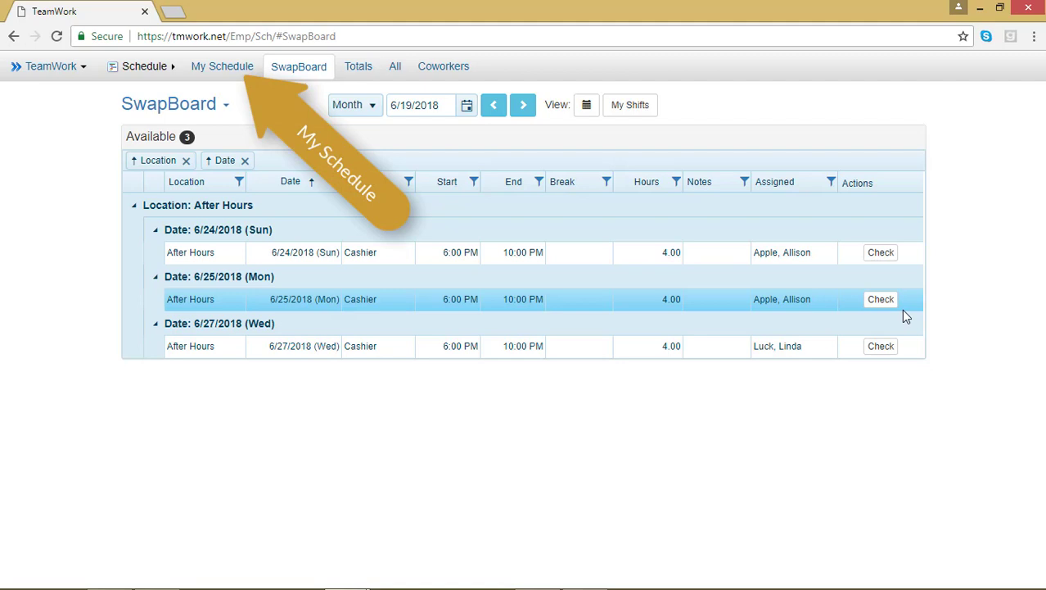
{"action": "left_click", "coordinate": [219, 70]}
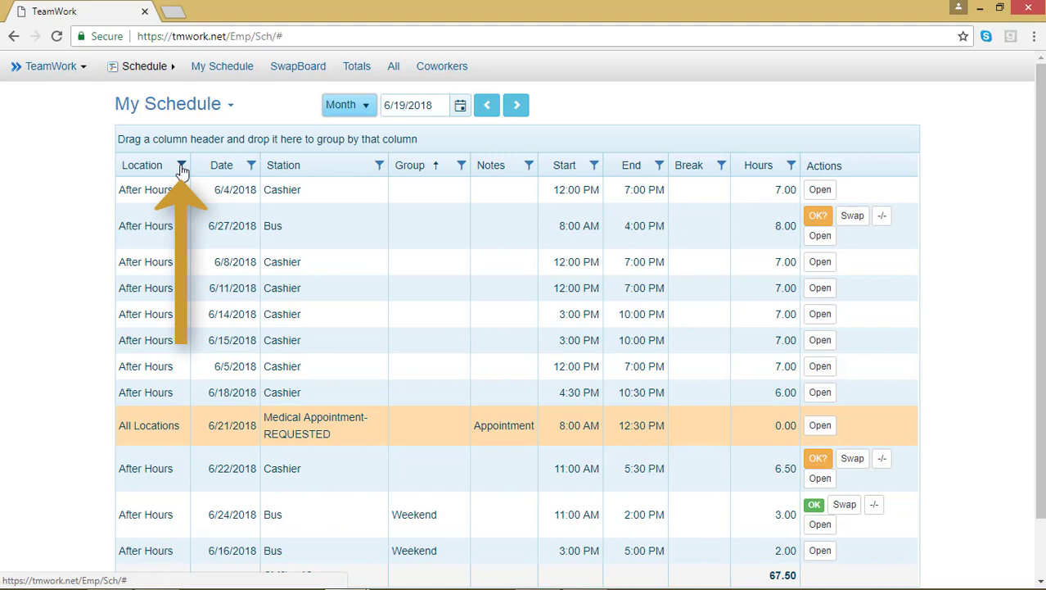
{"action": "left_click_drag", "start_coordinate": [182, 170], "coordinate": [182, 133]}
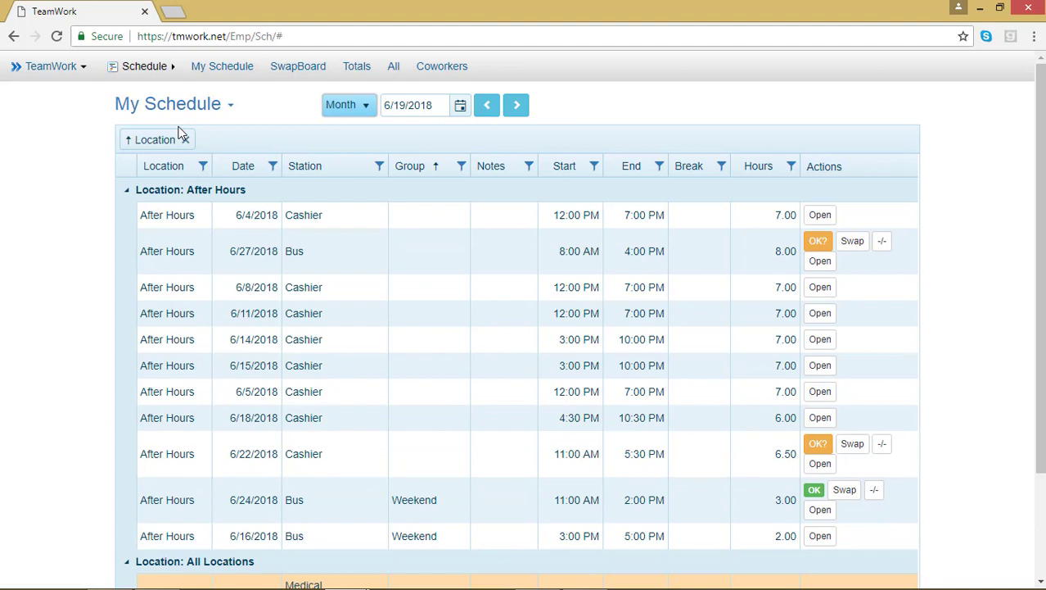
{"action": "scroll", "coordinate": [995, 299], "scroll_direction": "down", "scroll_amount": 1}
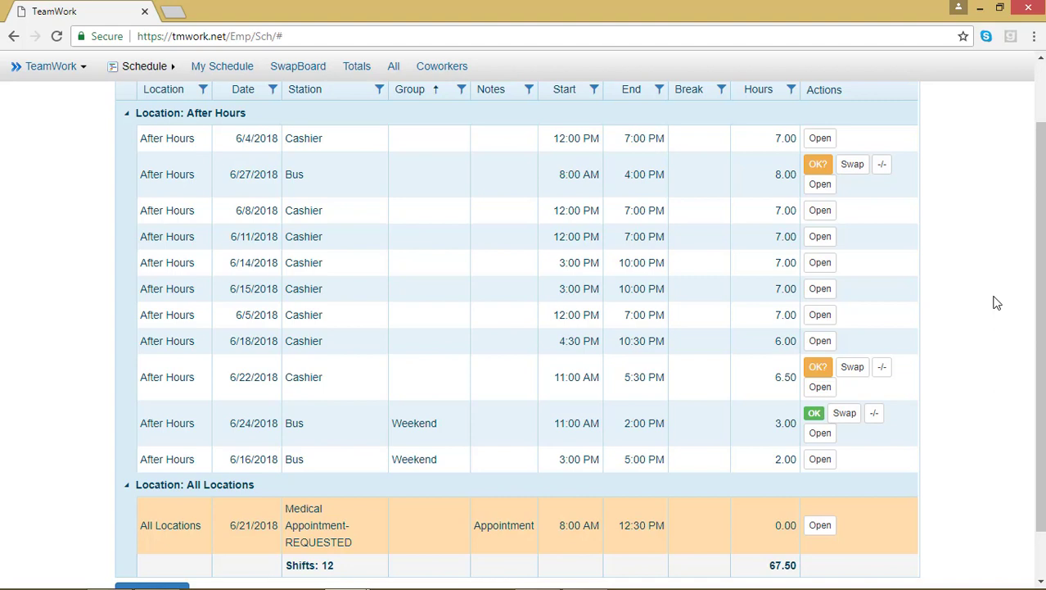
{"action": "scroll", "coordinate": [997, 303], "scroll_direction": "up", "scroll_amount": 1}
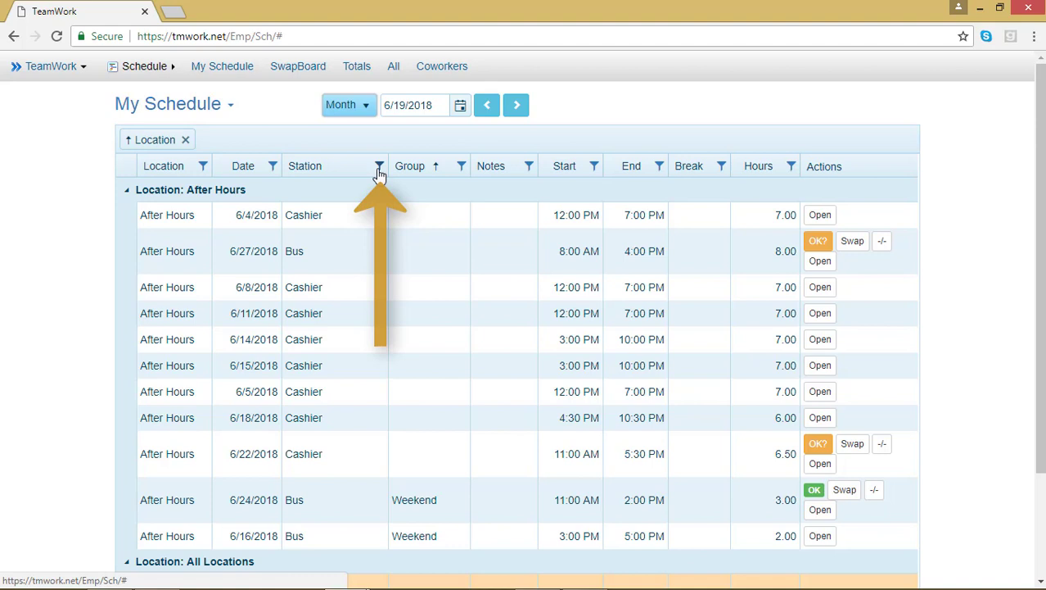
Add Station as a second grouping level under Location and sort both grouping levels in descending order.
{"action": "left_click_drag", "start_coordinate": [372, 168], "coordinate": [332, 148]}
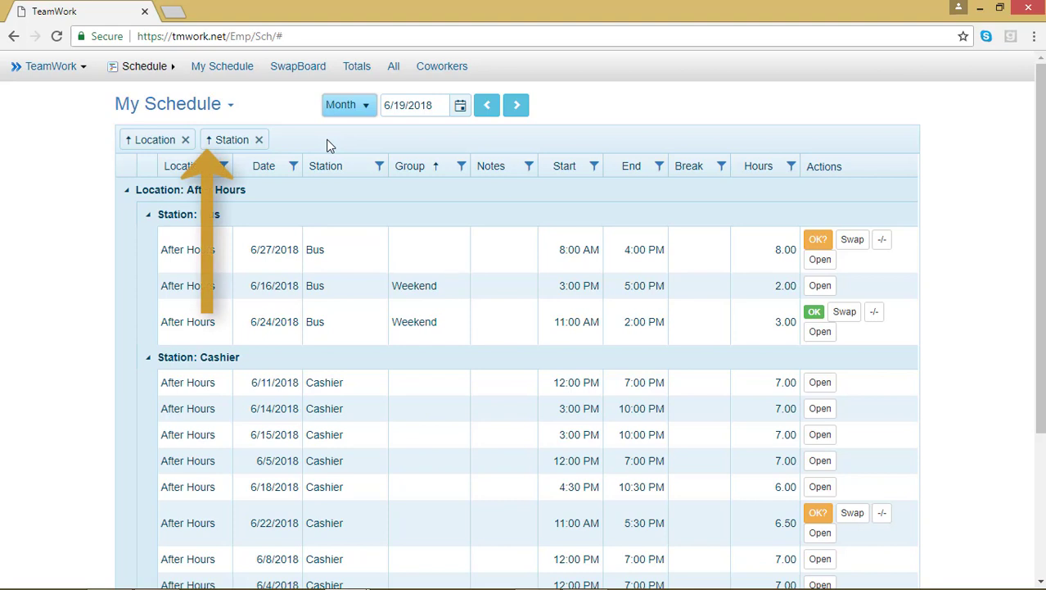
{"action": "left_click", "coordinate": [209, 139]}
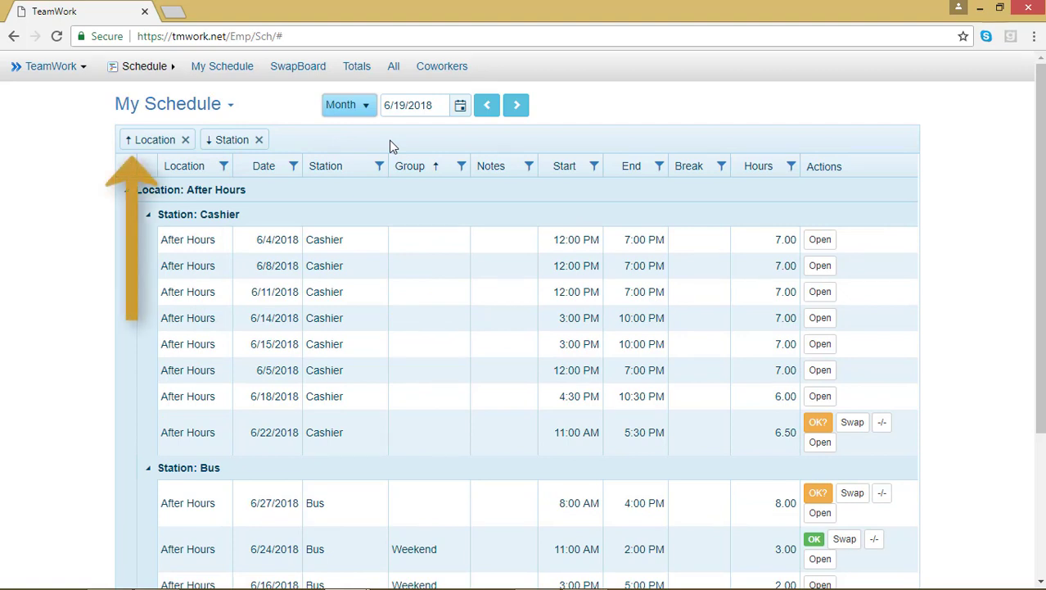
{"action": "left_click", "coordinate": [129, 143]}
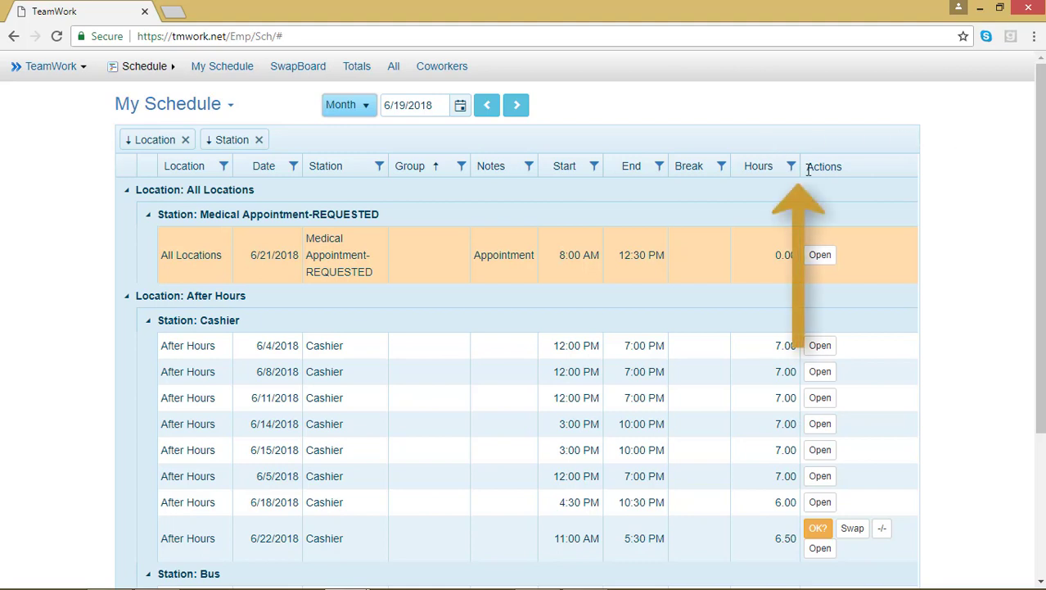
Add Hours as a grouping level and place it between Location and Station.
{"action": "left_click_drag", "start_coordinate": [766, 167], "coordinate": [709, 142]}
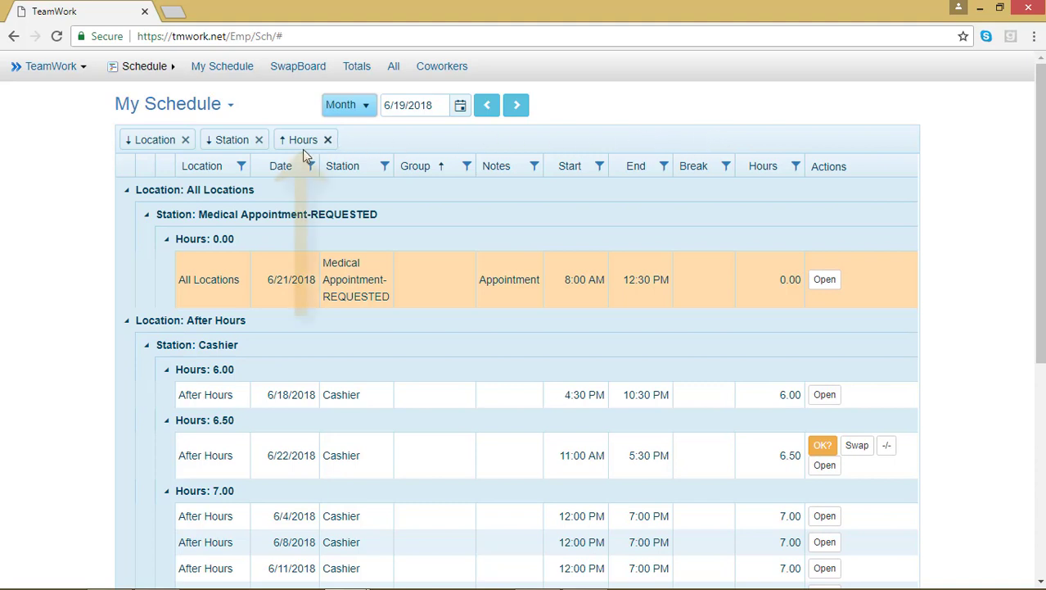
{"action": "mouse_move", "coordinate": [296, 143]}
{"action": "left_mouse_down"}
{"action": "mouse_move", "coordinate": [194, 139]}
{"action": "mouse_move", "coordinate": [208, 141]}
{"action": "left_mouse_up"}
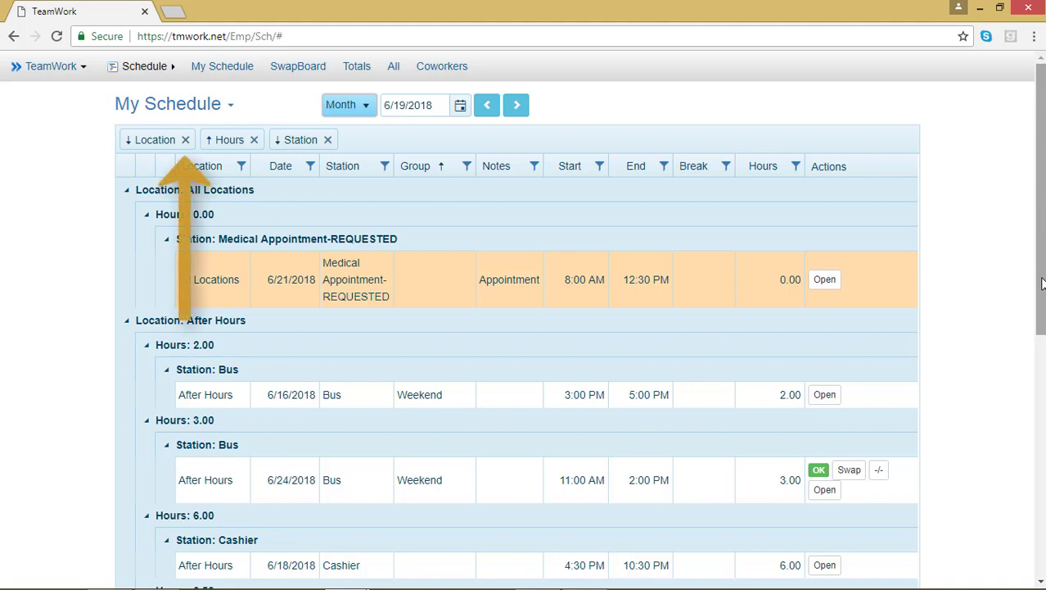
Remove the Location, Hours and Station groupings from the schedule.
{"action": "left_click", "coordinate": [185, 140]}
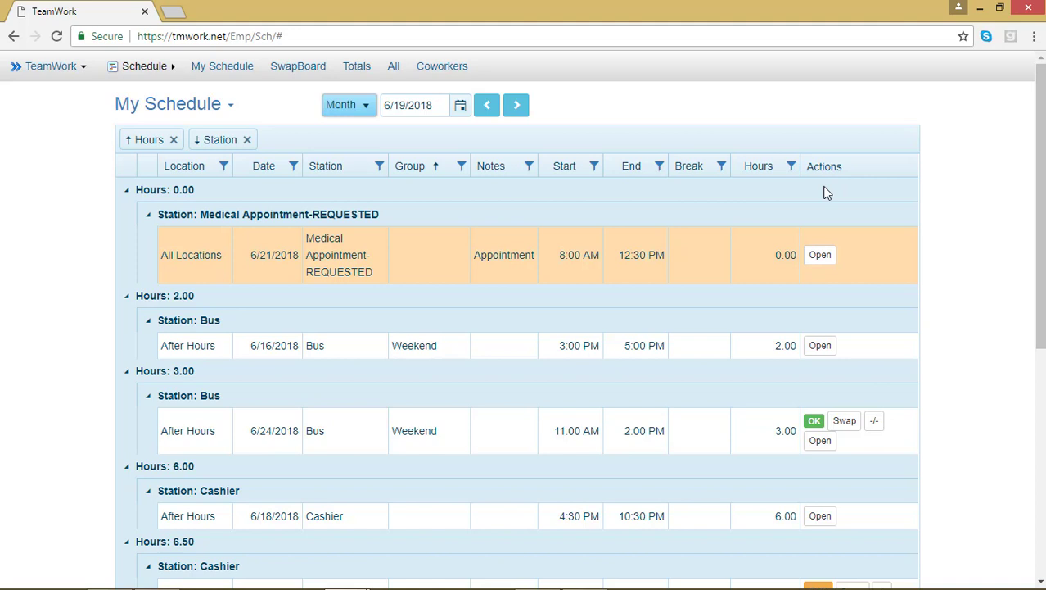
{"action": "left_click", "coordinate": [172, 140]}
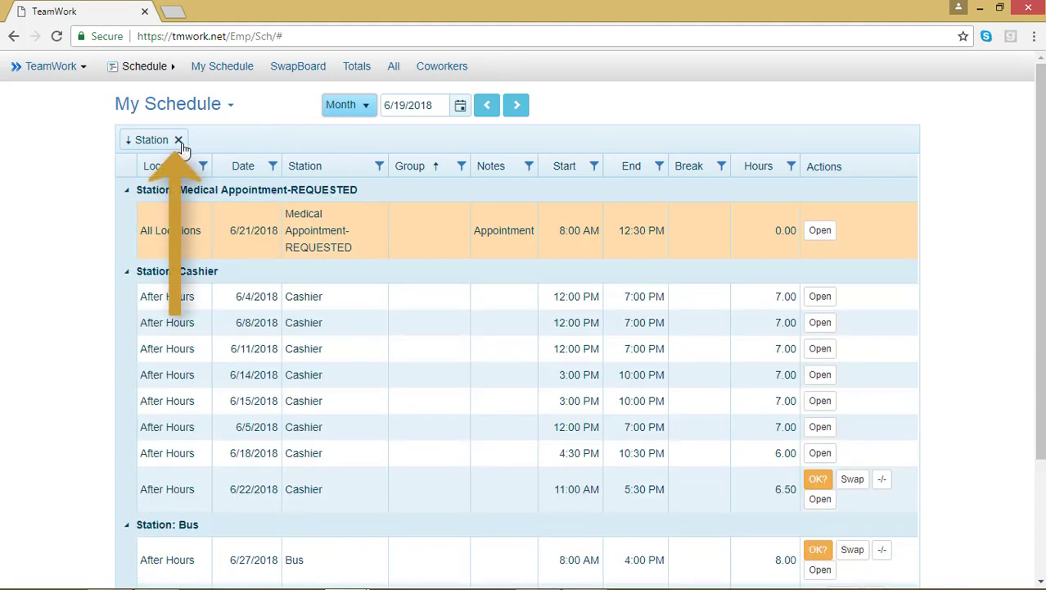
{"action": "left_click", "coordinate": [178, 140]}
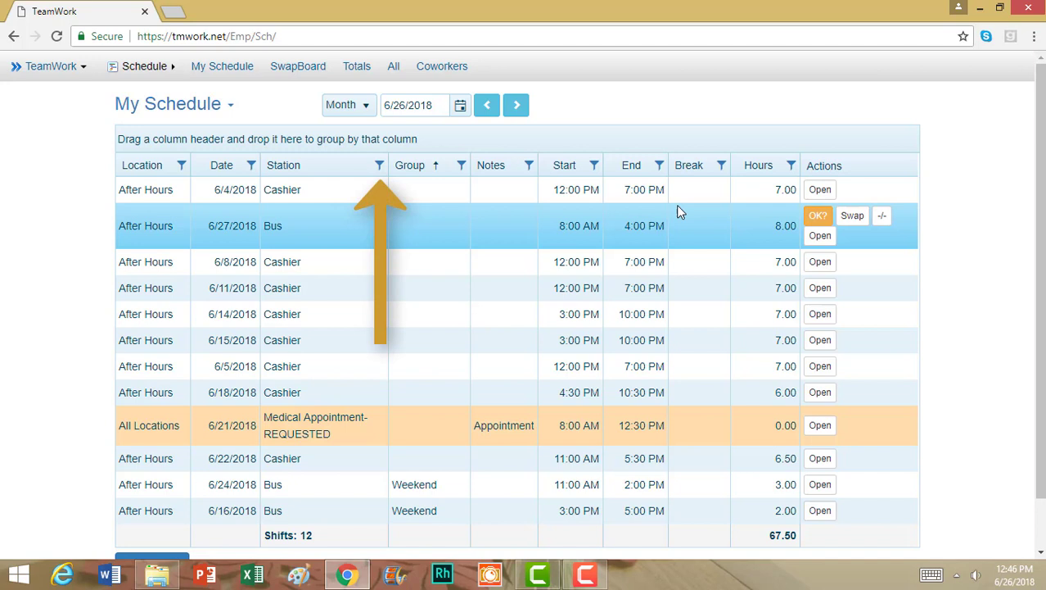
Filter the Station column to show only shifts whose value is equal to "bus".
{"action": "left_click", "coordinate": [380, 166]}
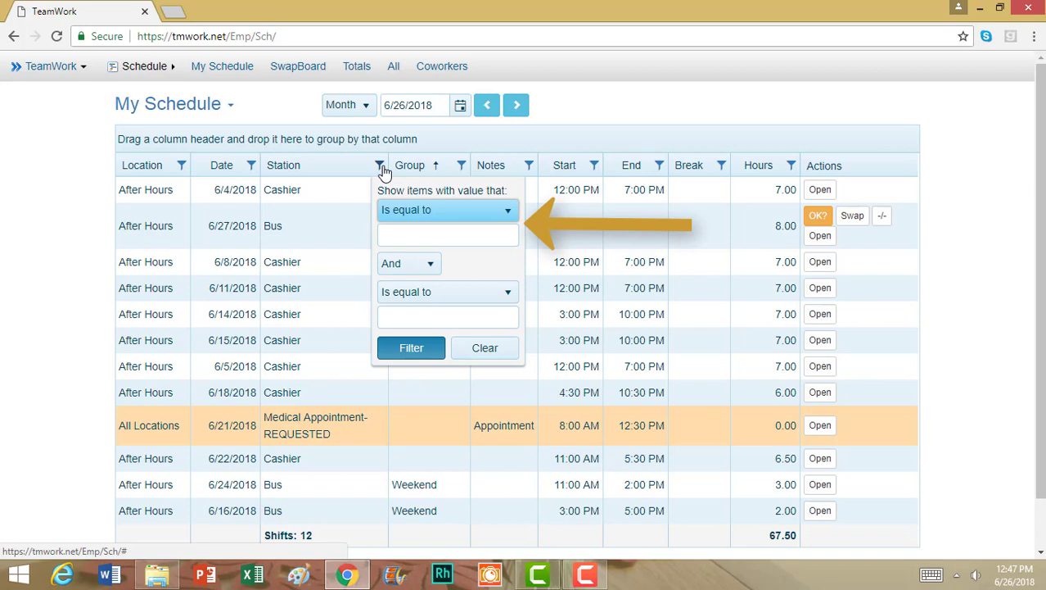
{"action": "left_click", "coordinate": [427, 236]}
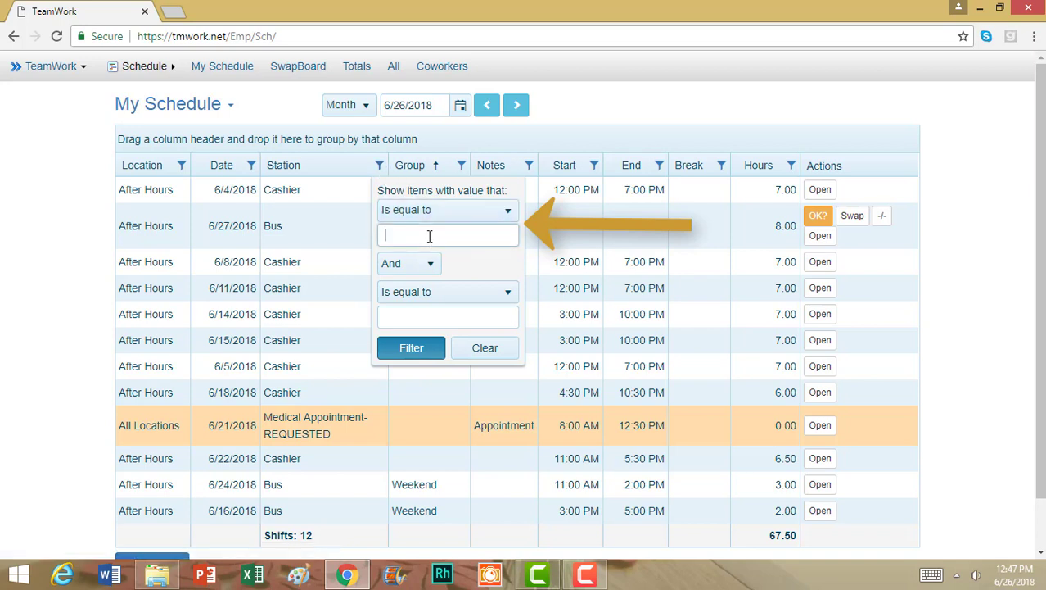
{"action": "type", "text": "bus"}
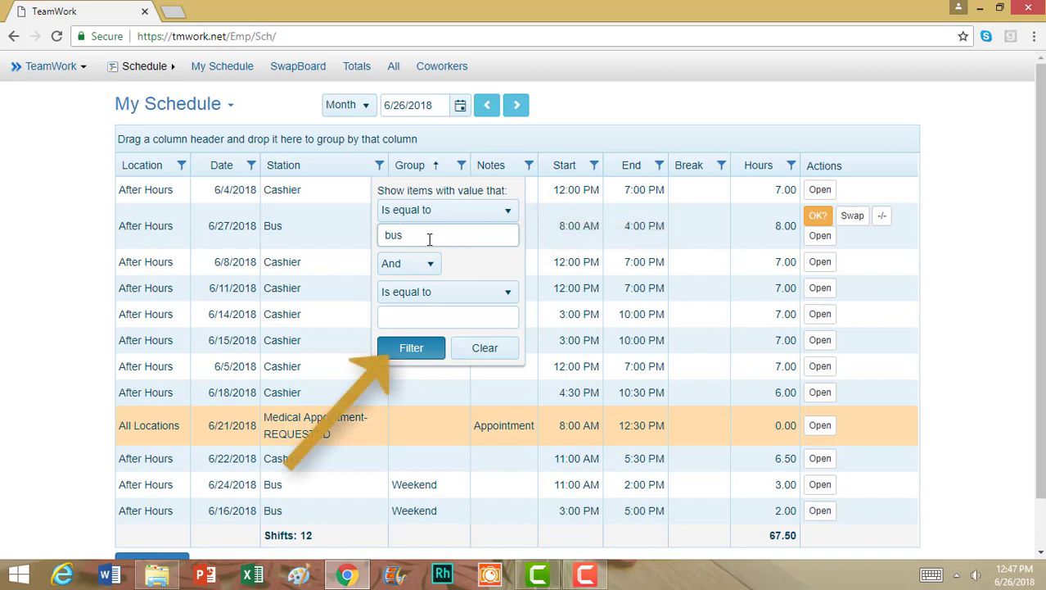
{"action": "left_click", "coordinate": [427, 354]}
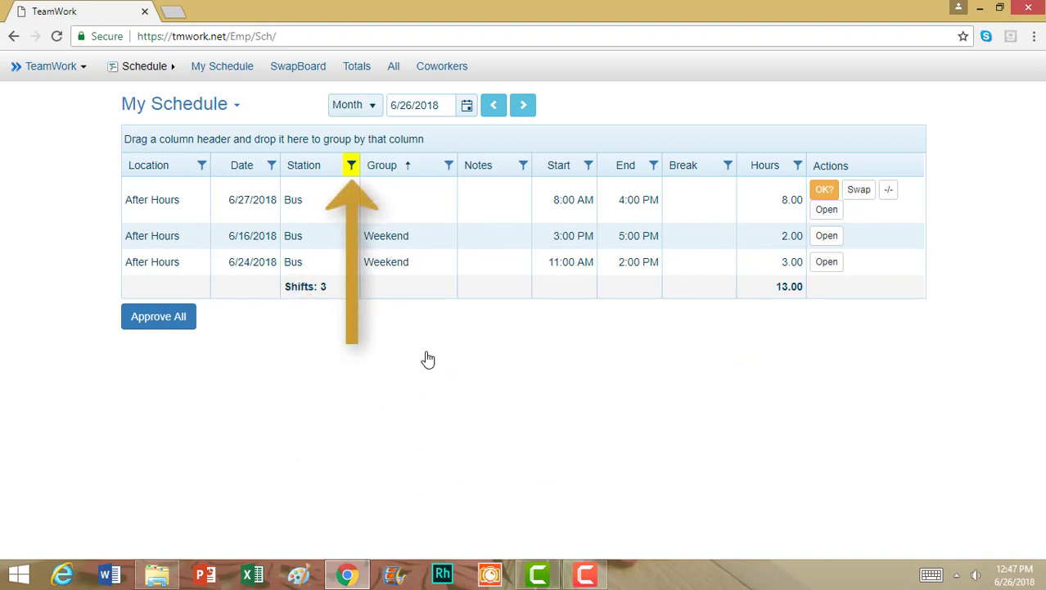
Extend the Station filter with a second condition, Or is equal to "cashier", and apply it.
{"action": "left_click", "coordinate": [352, 166]}
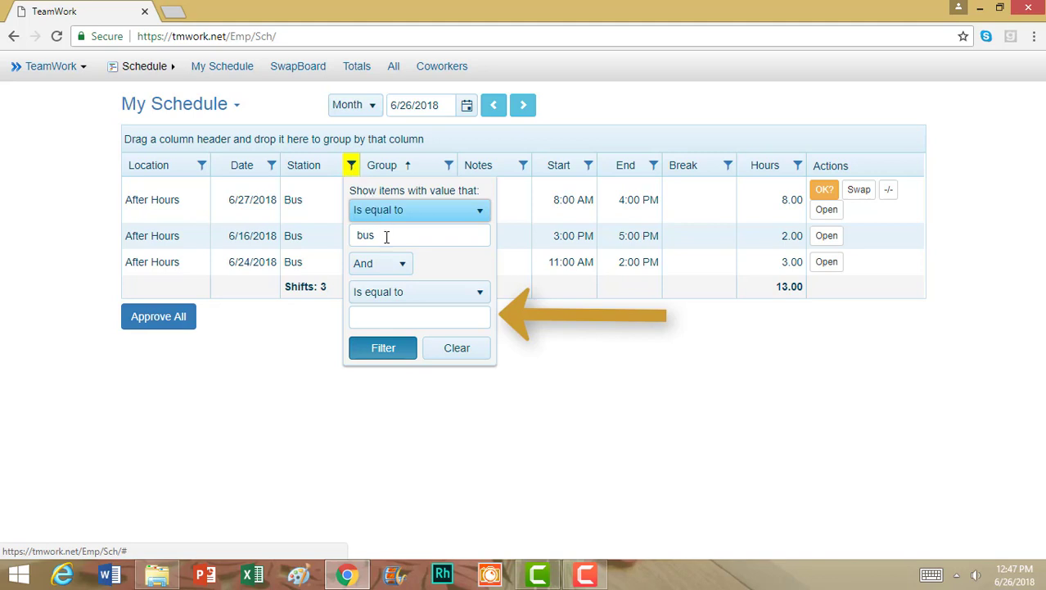
{"action": "left_click", "coordinate": [395, 315]}
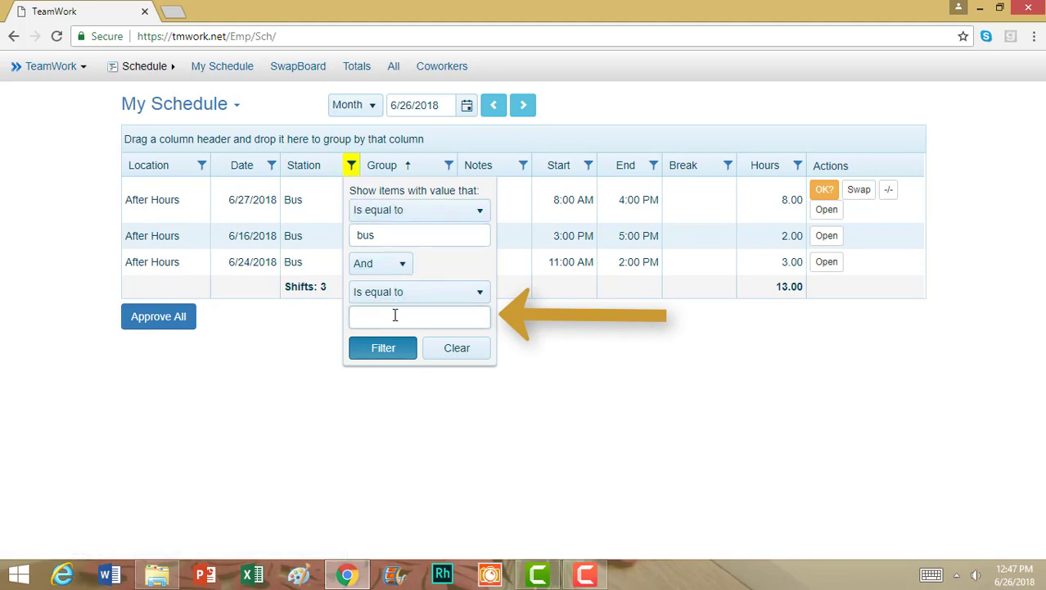
{"action": "type", "text": "cashier"}
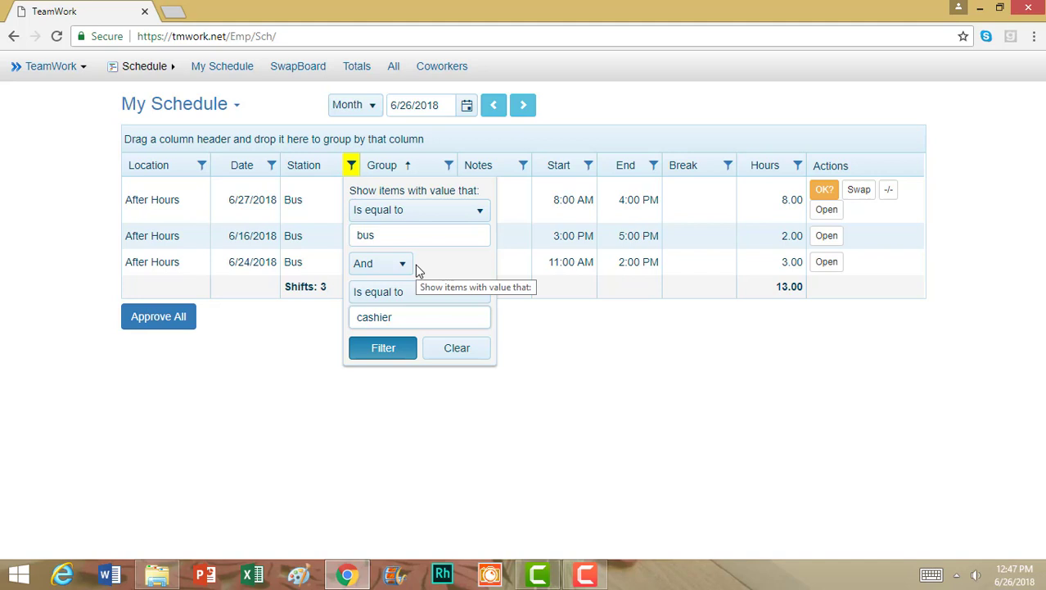
{"action": "left_click", "coordinate": [402, 268]}
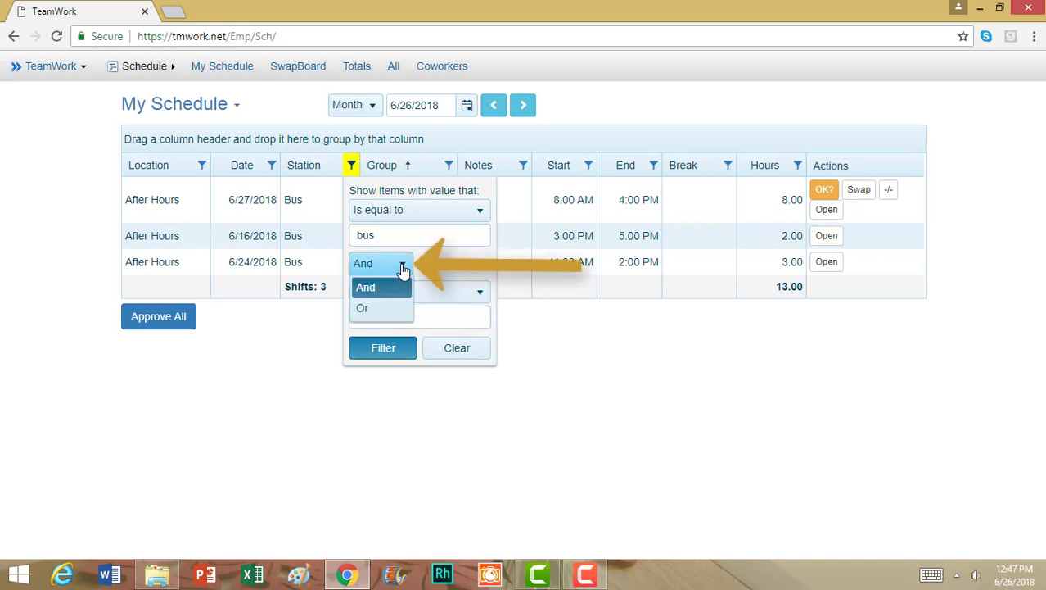
{"action": "left_click", "coordinate": [363, 308]}
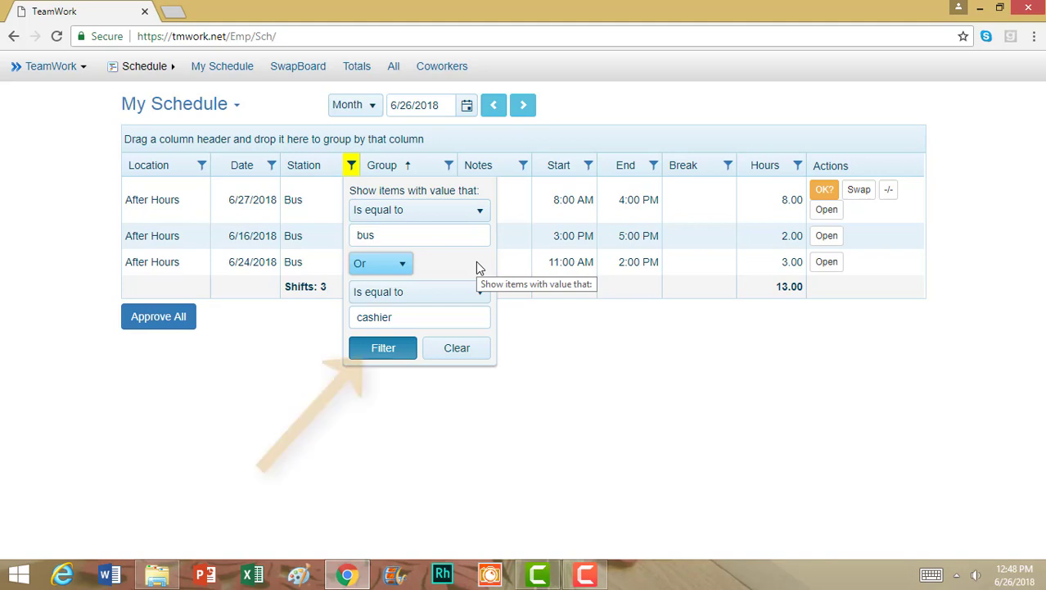
{"action": "left_click", "coordinate": [401, 349]}
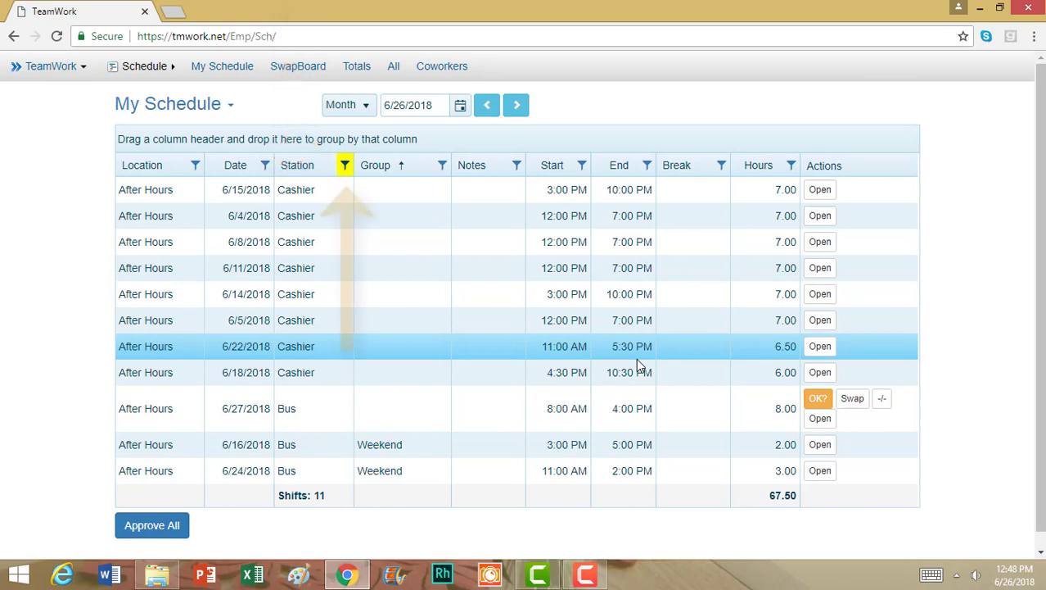
Remove the "cashier" condition and filter the Station column to values that do not contain "bus".
{"action": "left_click", "coordinate": [345, 169]}
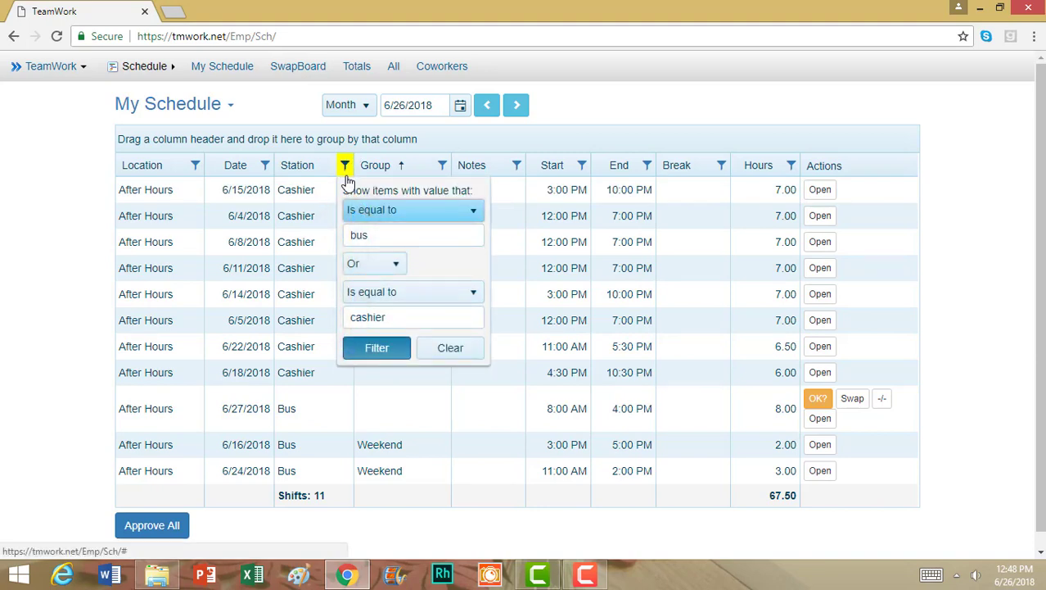
{"action": "left_click_drag", "start_coordinate": [428, 322], "coordinate": [319, 305]}
{"action": "key", "text": "BackSpace"}
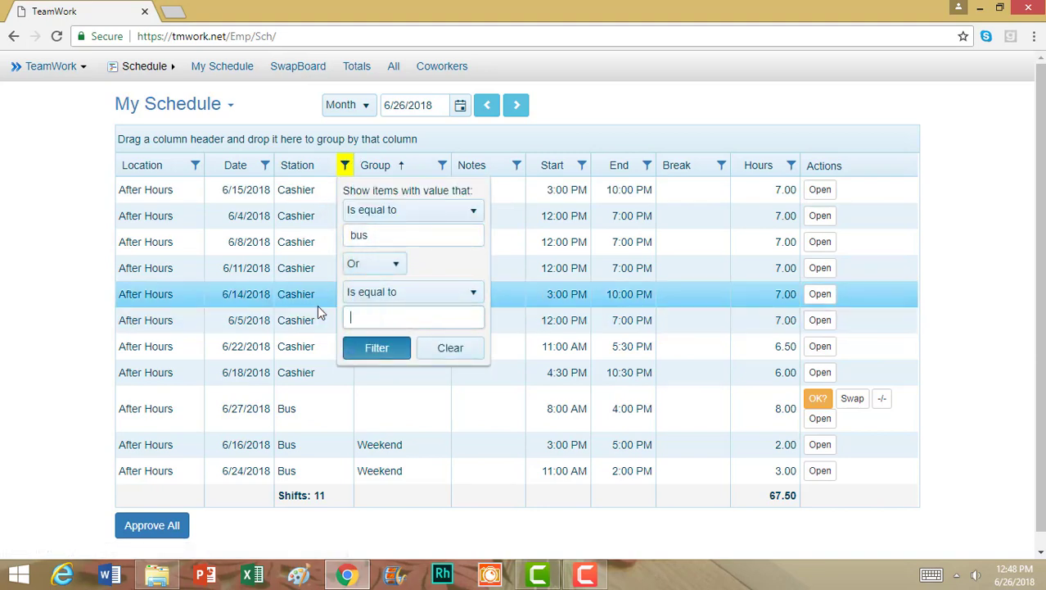
{"action": "left_click", "coordinate": [474, 214]}
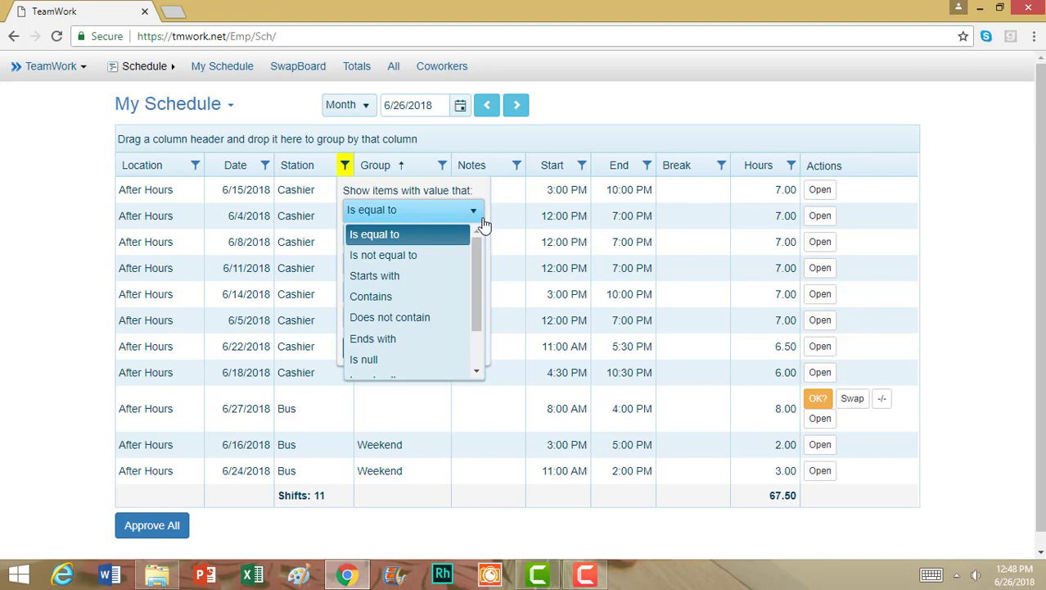
{"action": "left_click", "coordinate": [441, 316]}
{"action": "type", "text": "bus"}
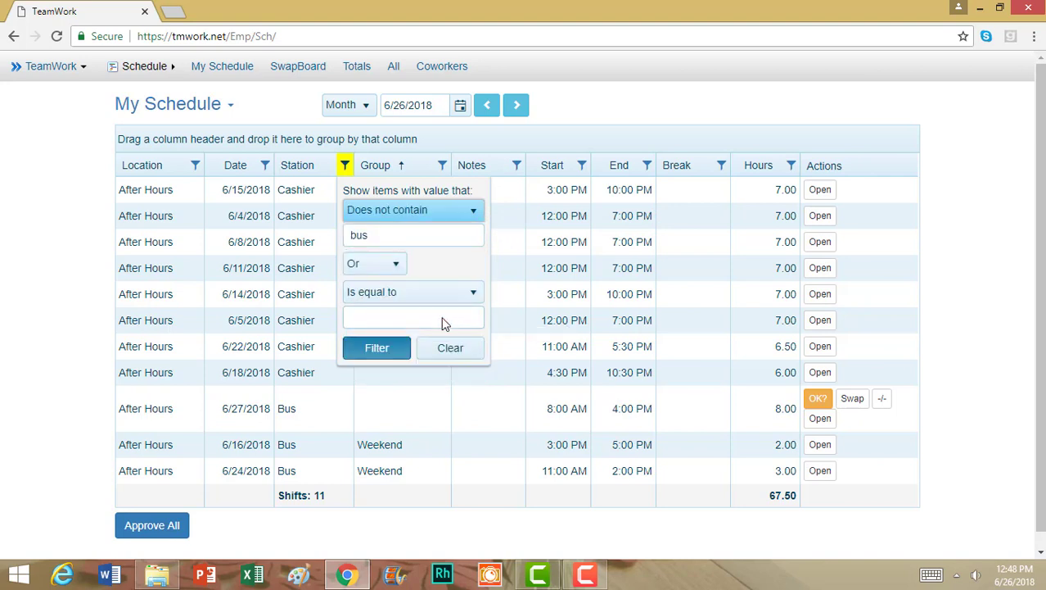
{"action": "left_click", "coordinate": [388, 352]}
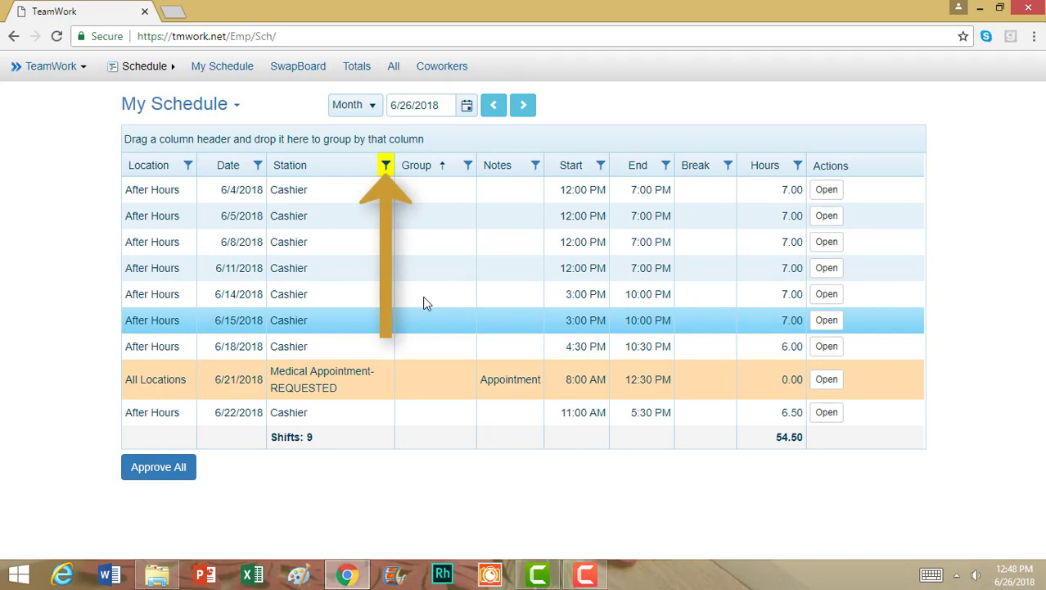
Clear the filter on the Station column.
{"action": "left_click", "coordinate": [386, 165]}
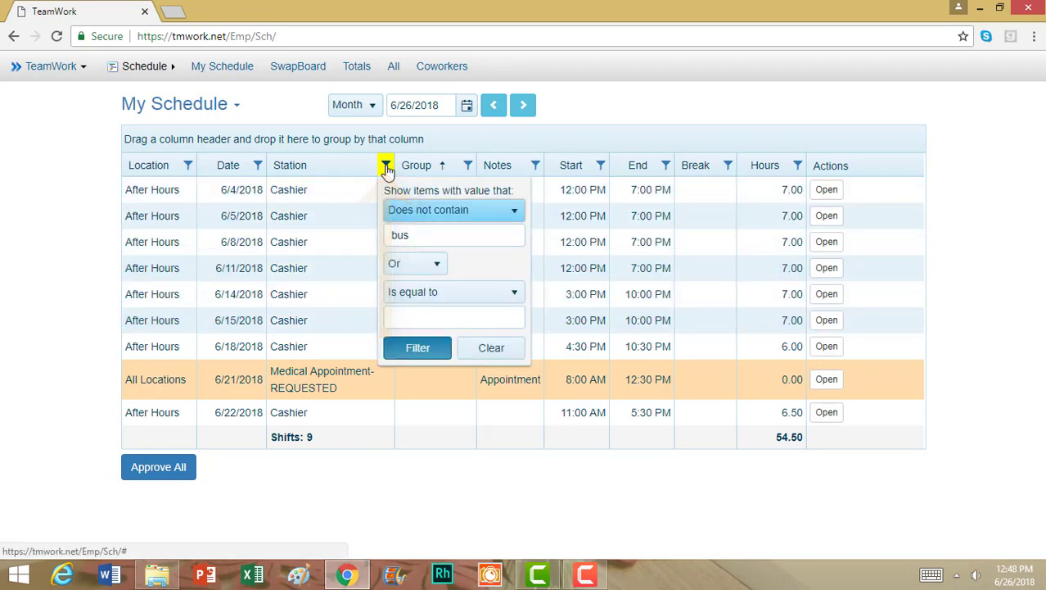
{"action": "left_click", "coordinate": [490, 350]}
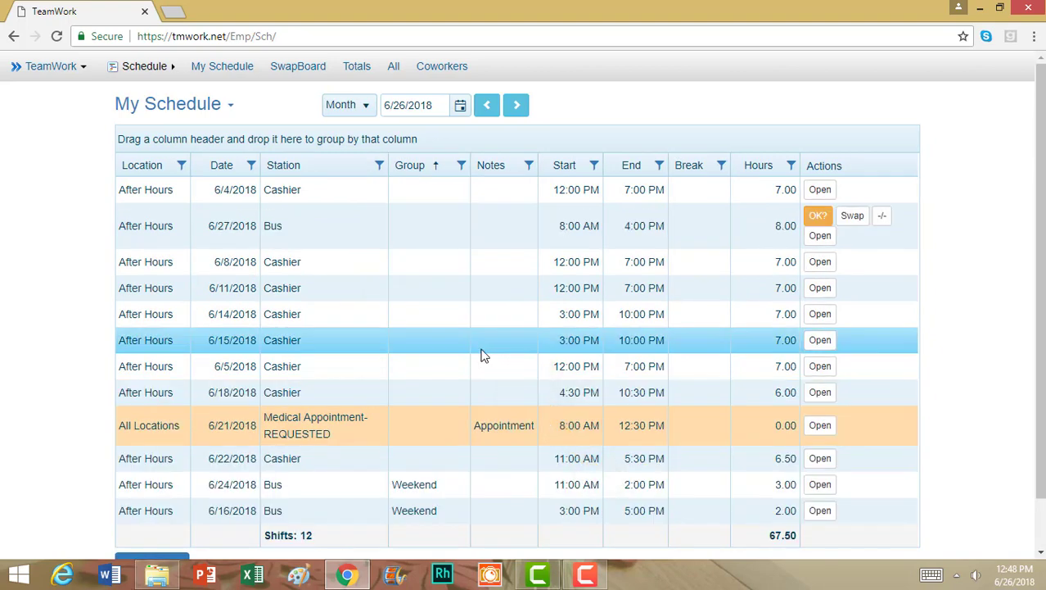